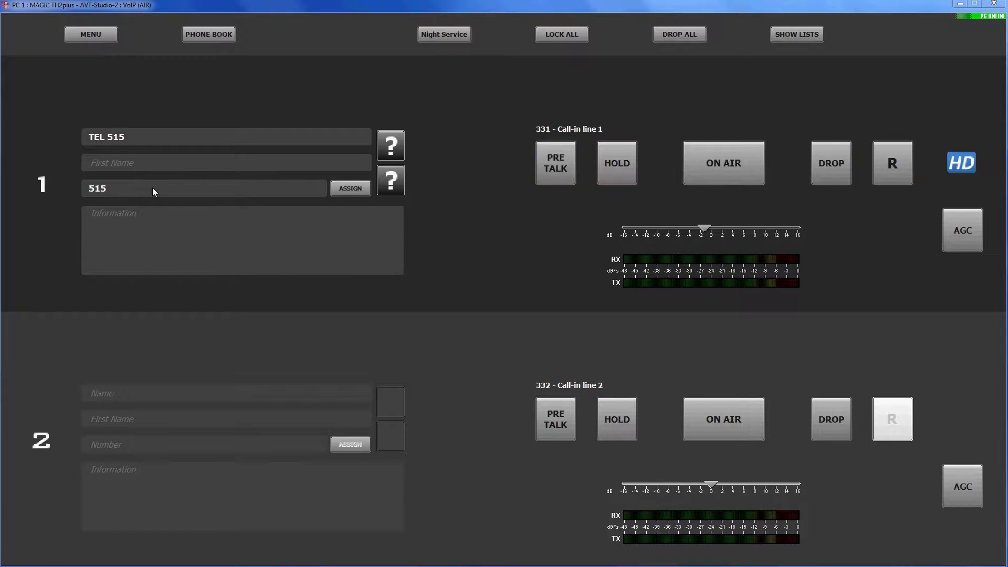
Select the caller's number in line 1's caller record
left_click_drag(152, 188, 76, 188)
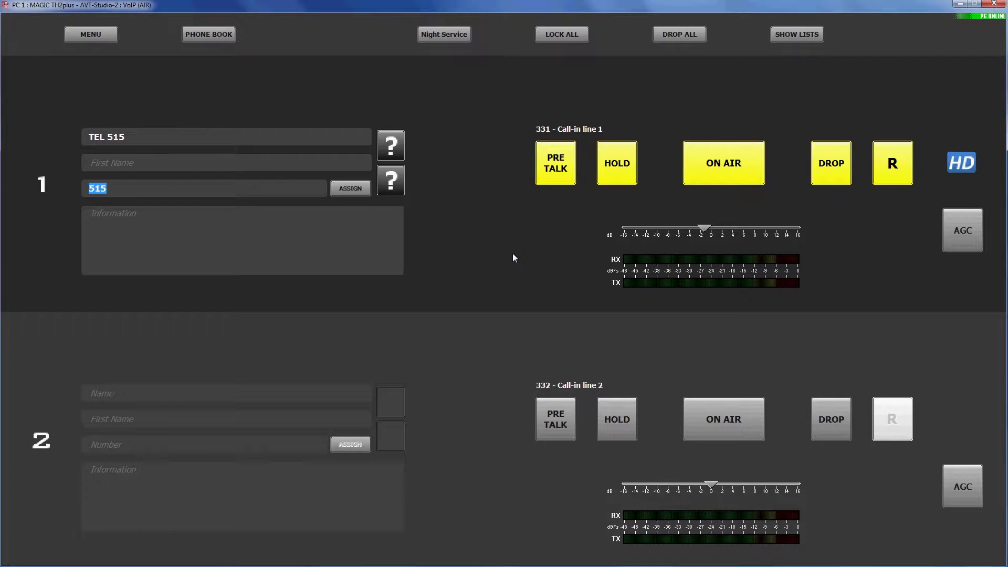
left_click(551, 178)
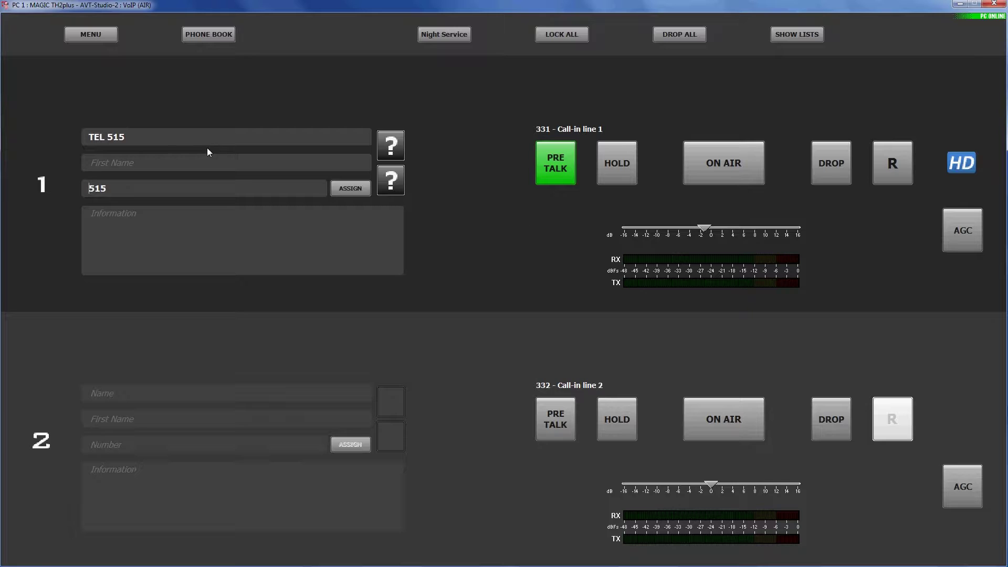
Enter the caller's surname and first name on line 1, with the note 'Game show participant'
left_click(82, 133)
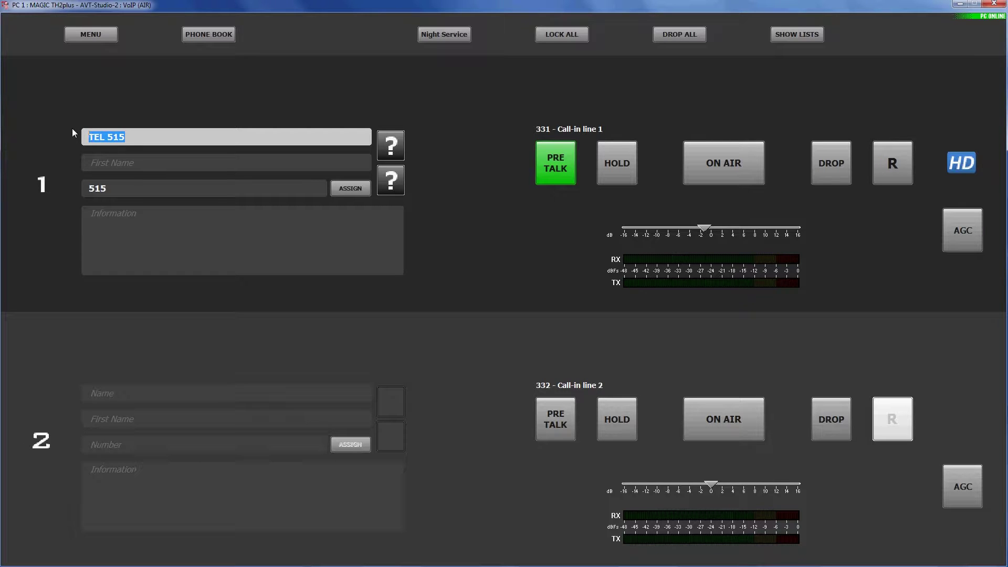
key("Tab")
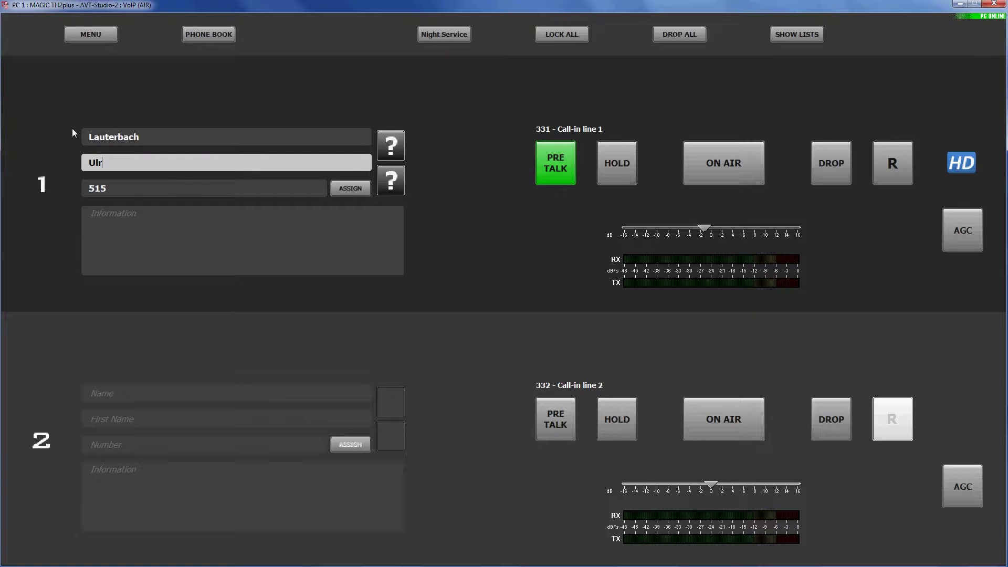
key("Tab")
type("Game ")
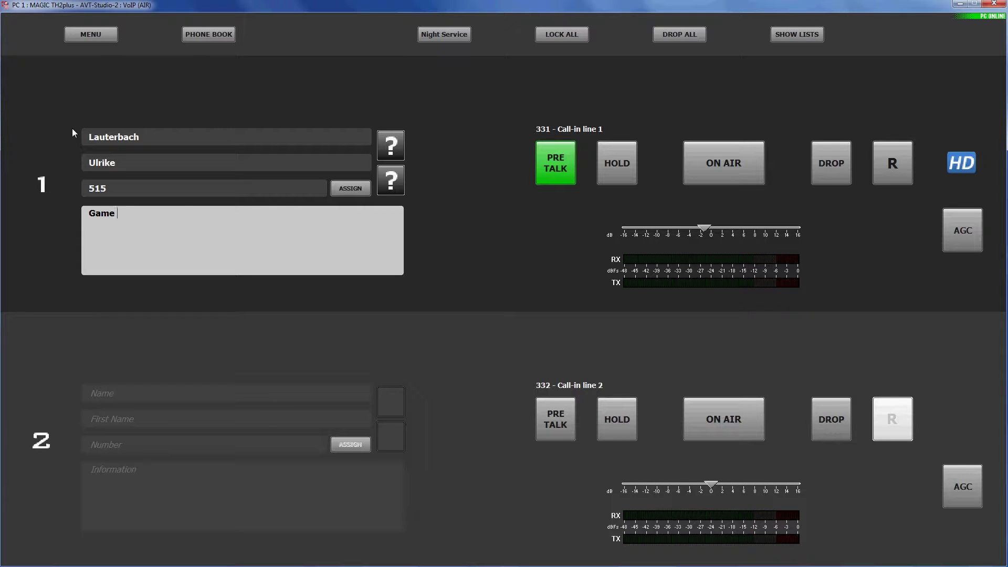
type("show participant")
Mark line 1's caller as female (♀) and rate the mood happy with the green smiley
left_click(396, 152)
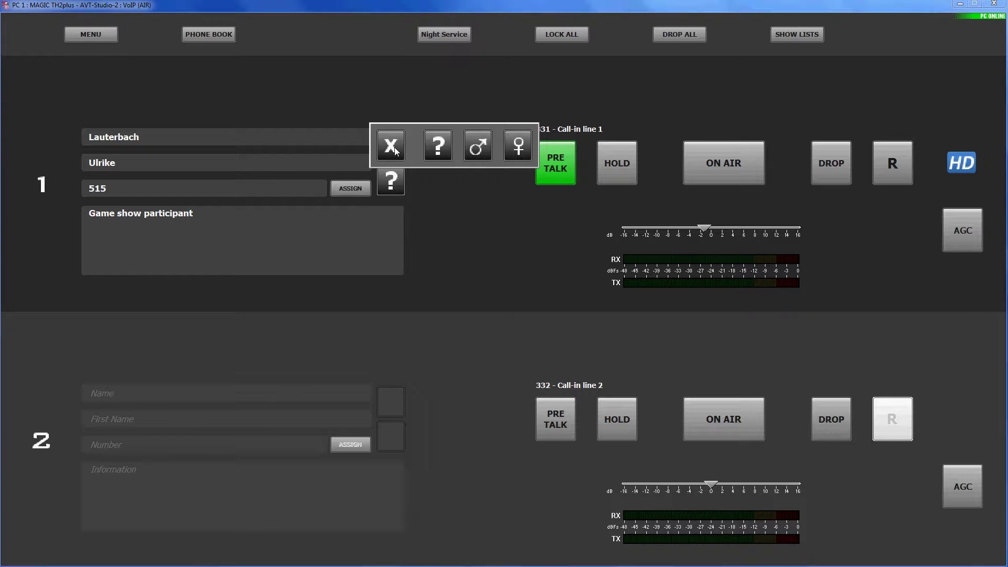
left_click(516, 148)
left_click(398, 181)
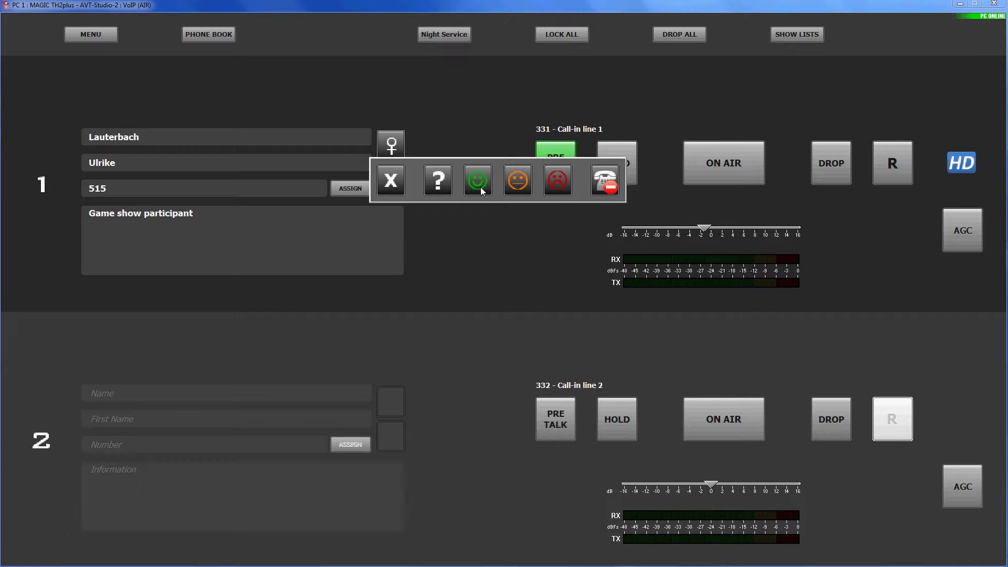
left_click(478, 181)
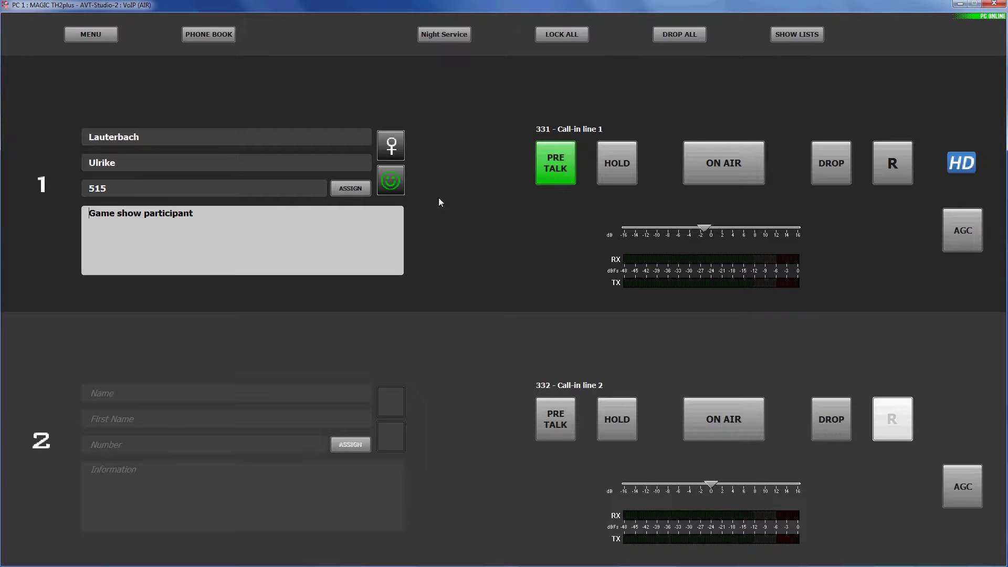
left_click(391, 181)
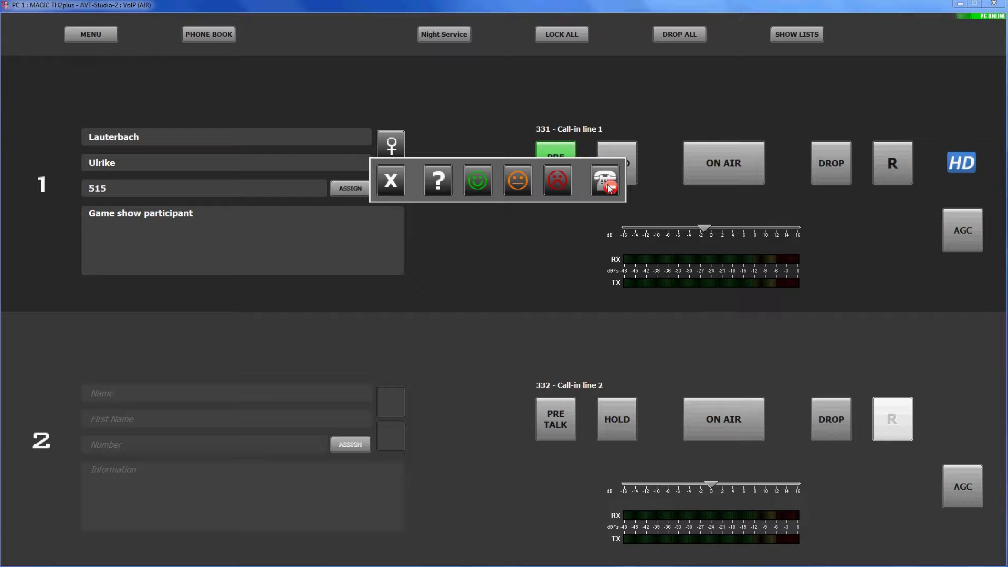
left_click(395, 191)
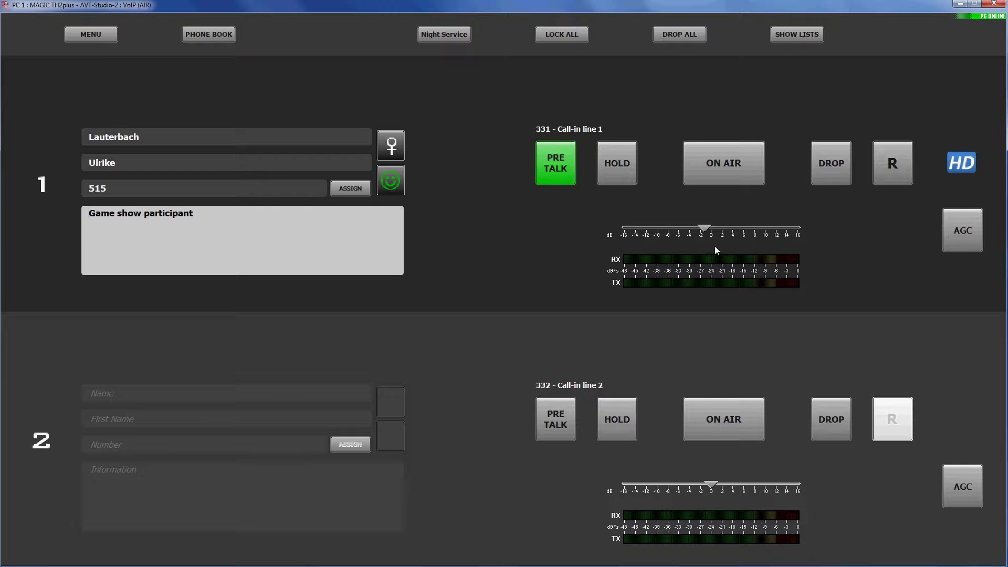
Lower line 1's level to about -5 dB, then switch AGC on and back off
mouse_move(707, 228)
left_mouse_down()
mouse_move(686, 229)
mouse_move(711, 226)
left_mouse_up()
left_click(963, 242)
left_click(963, 240)
Move line 1's pre-talk caller onto HOLD
left_click(620, 176)
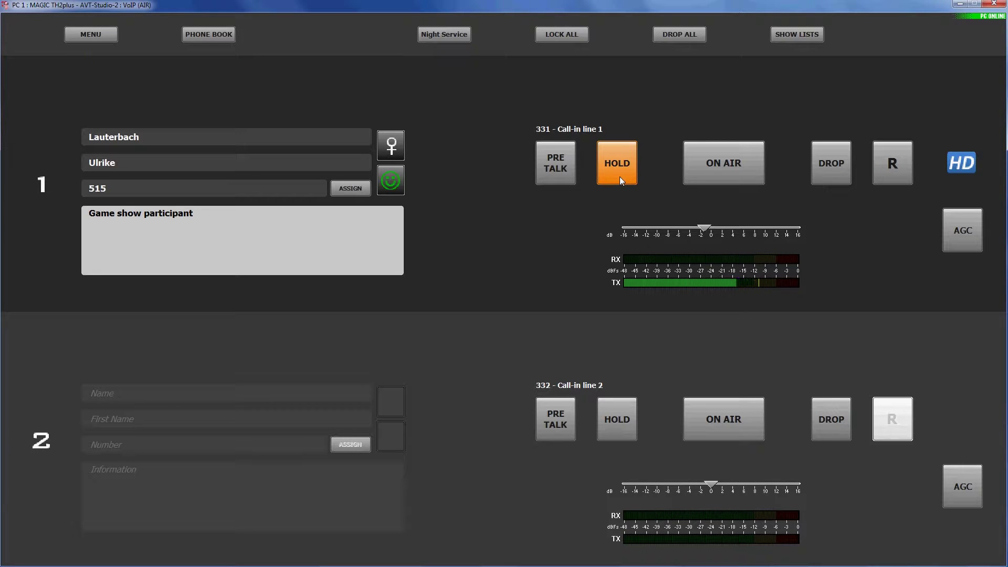
Take line 1's held caller ON AIR
left_click(724, 172)
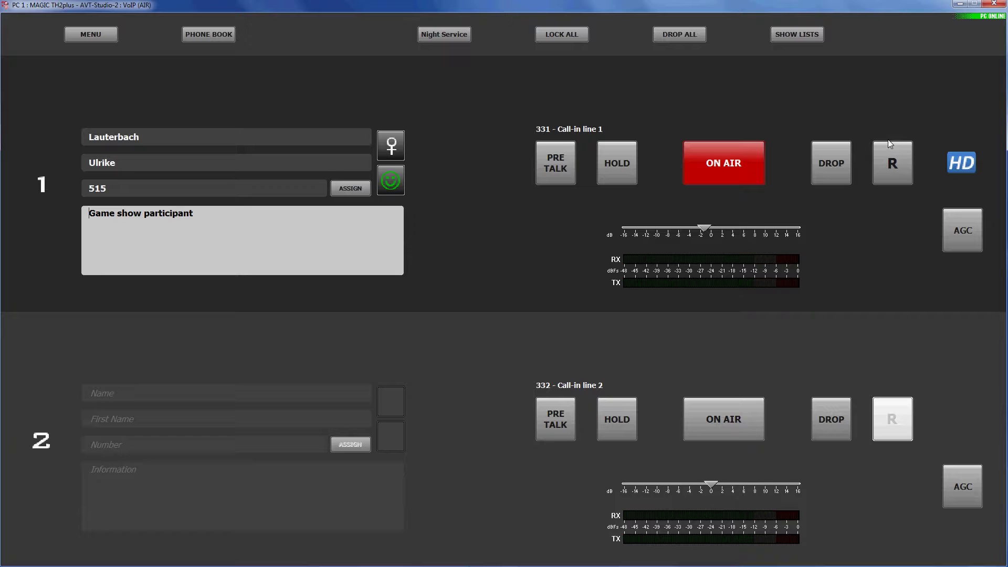
Drop line 1's on-air call, clearing its caller record
left_click(837, 171)
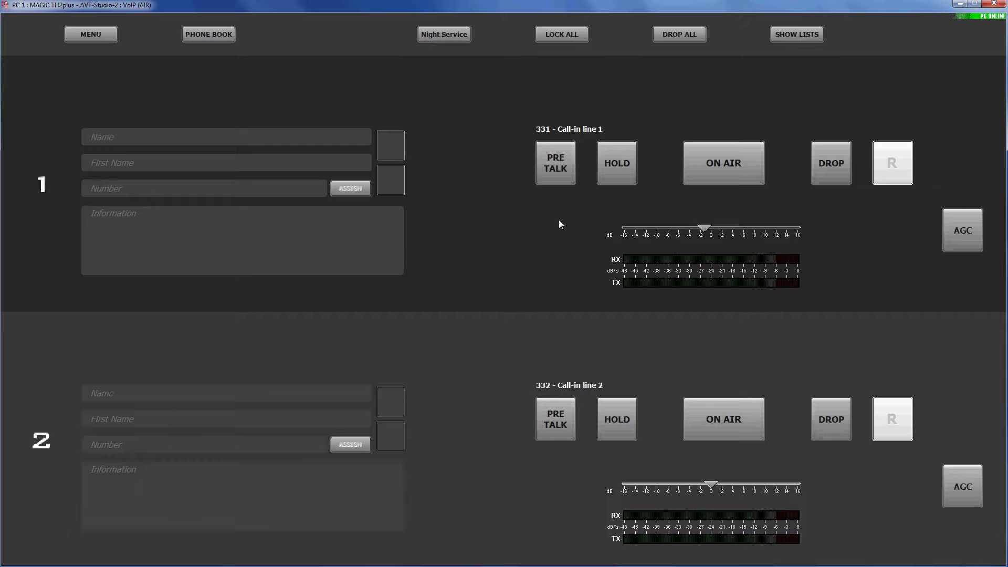
left_click(220, 34)
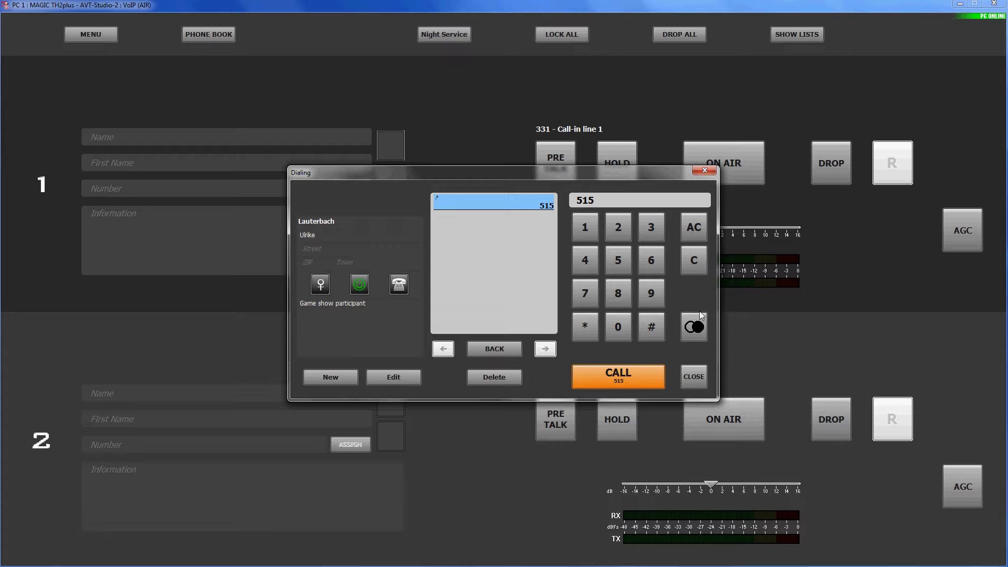
left_click(612, 204)
double_click(599, 201)
type("Lauterbach")
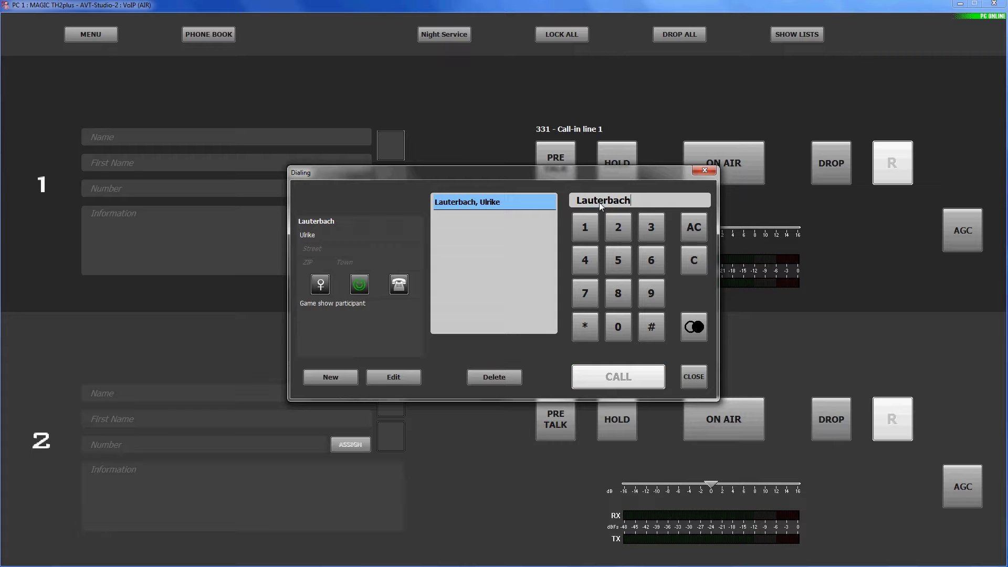
key("Return")
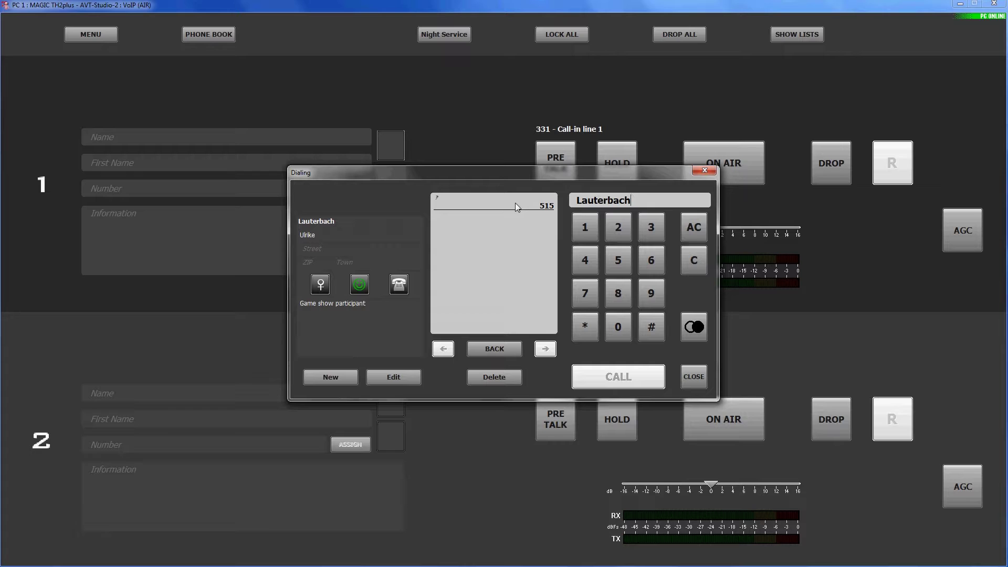
key("Return")
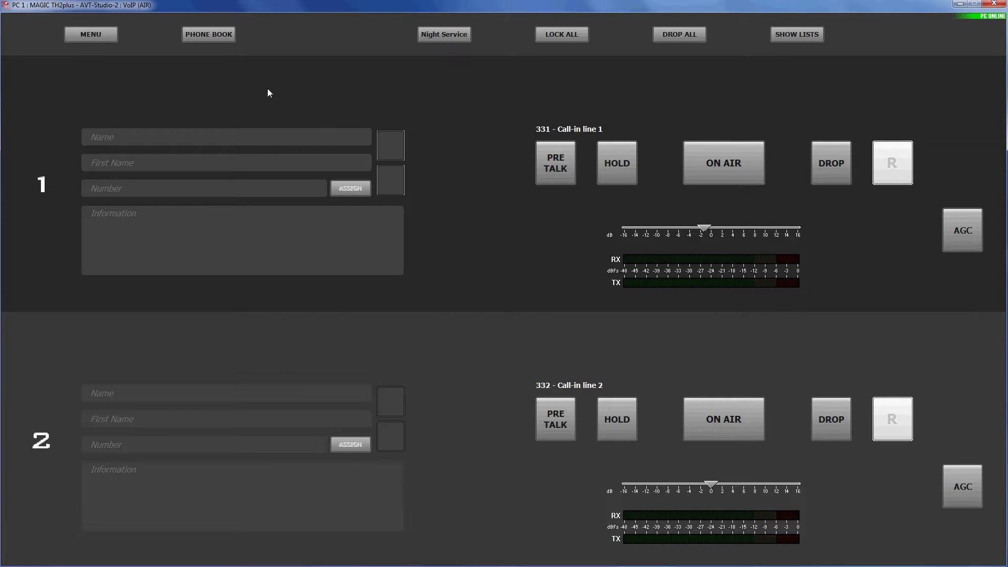
left_click(217, 36)
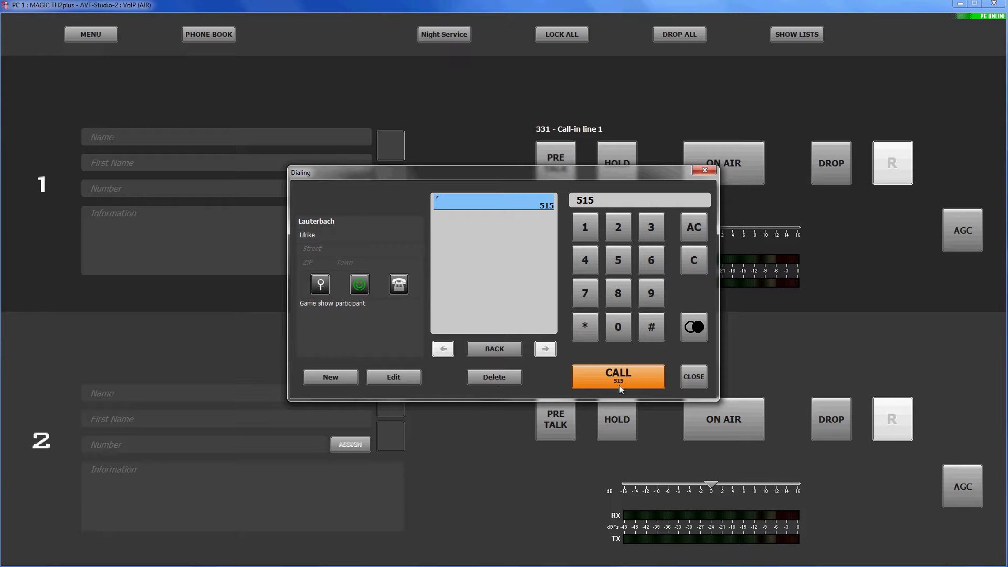
left_click(694, 377)
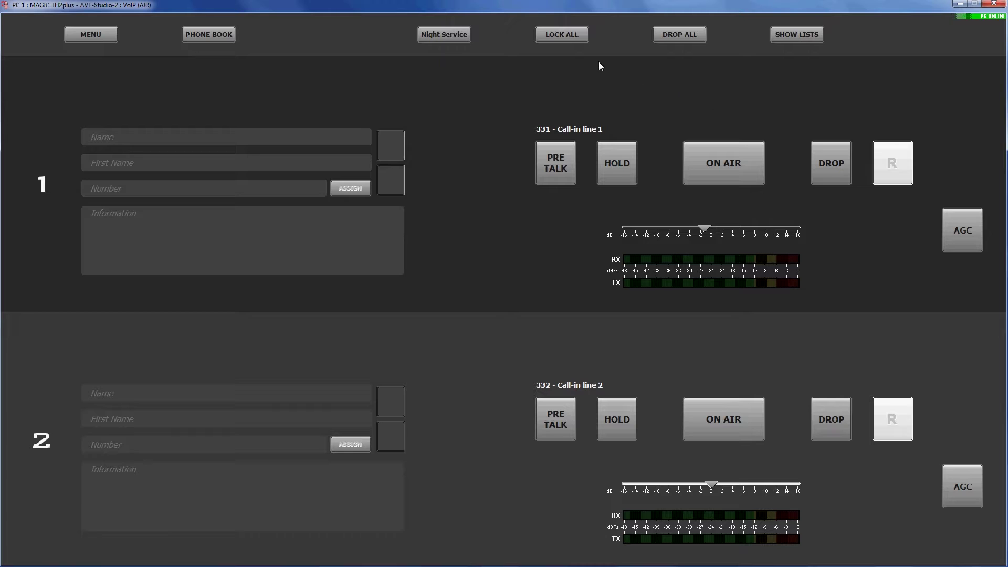
Lock both lines with LOCK ALL, release them, then lock line 1 alone
left_click(580, 37)
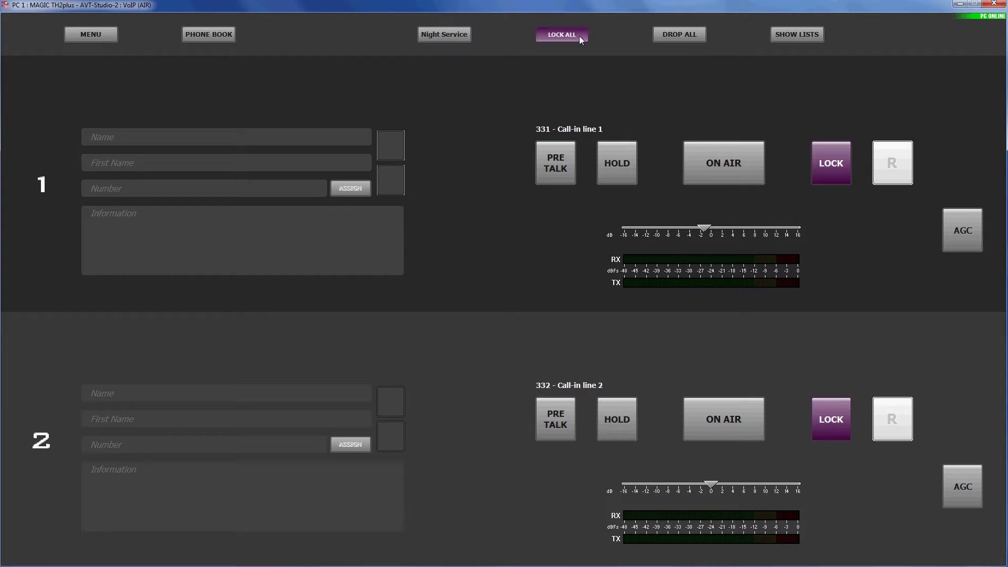
left_click(578, 36)
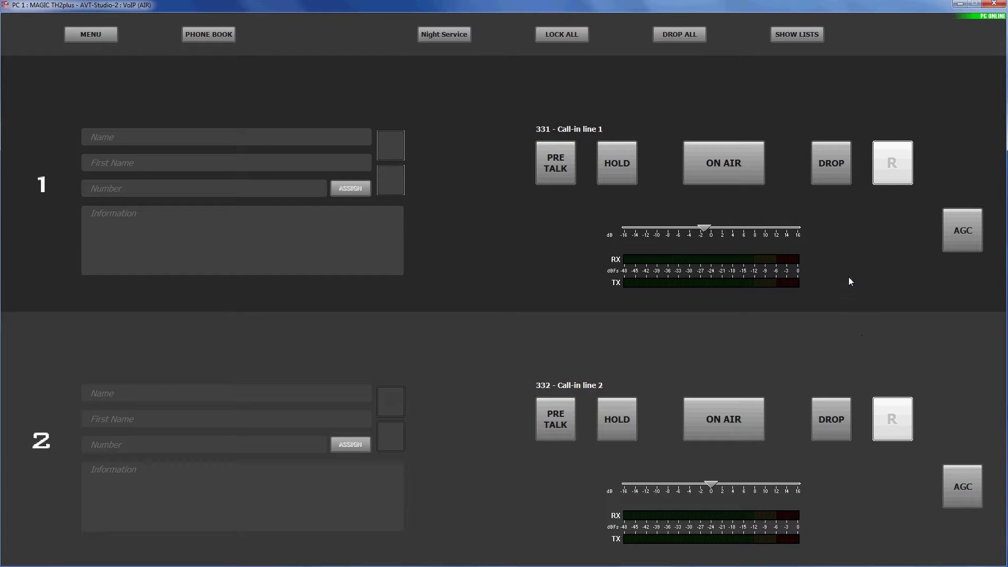
left_click(834, 174)
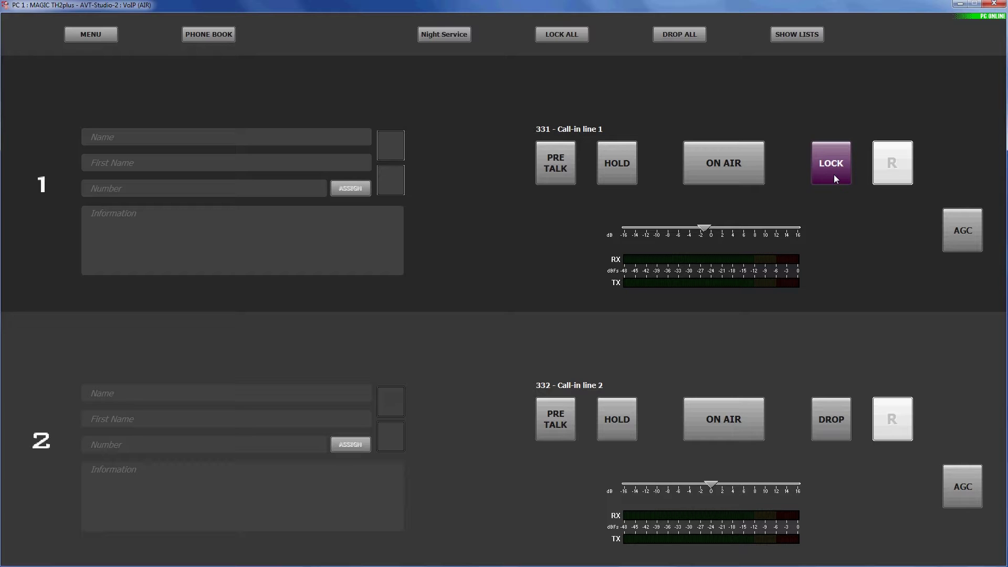
Unlock line 1, then request DROP ALL to bring up its confirmation
left_click(834, 175)
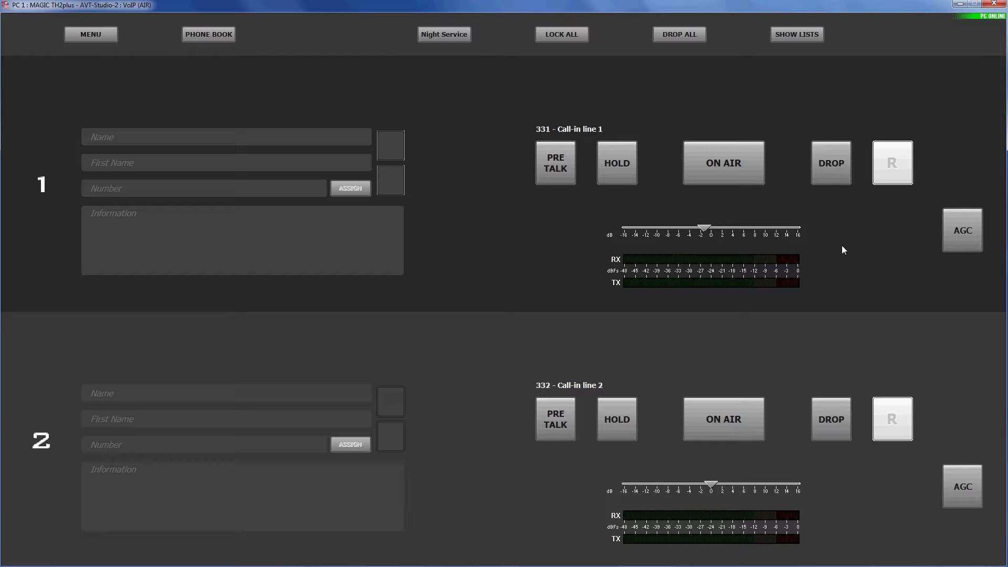
left_click(696, 37)
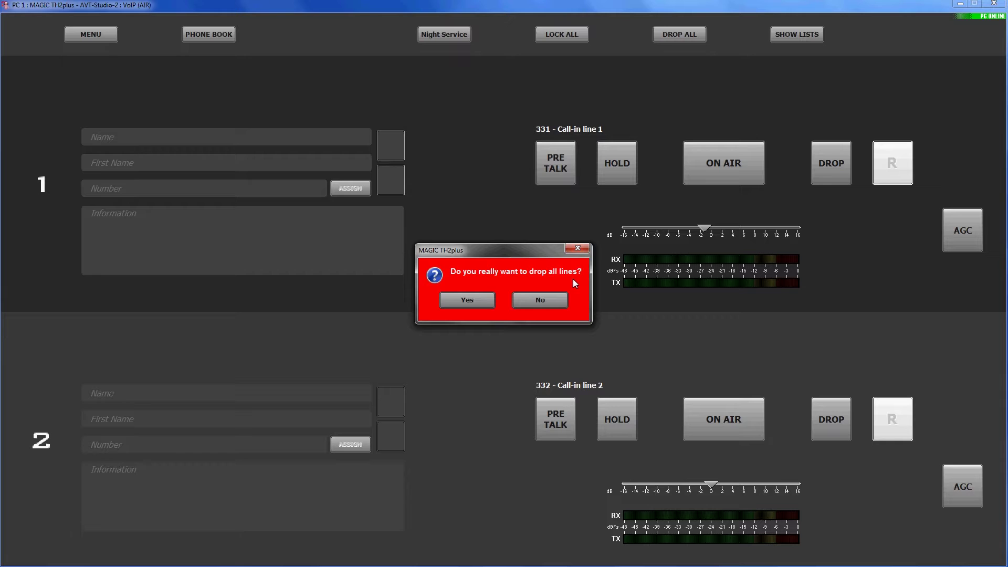
Decline dropping all lines, then show the last-calls list with No Filter
left_click(561, 303)
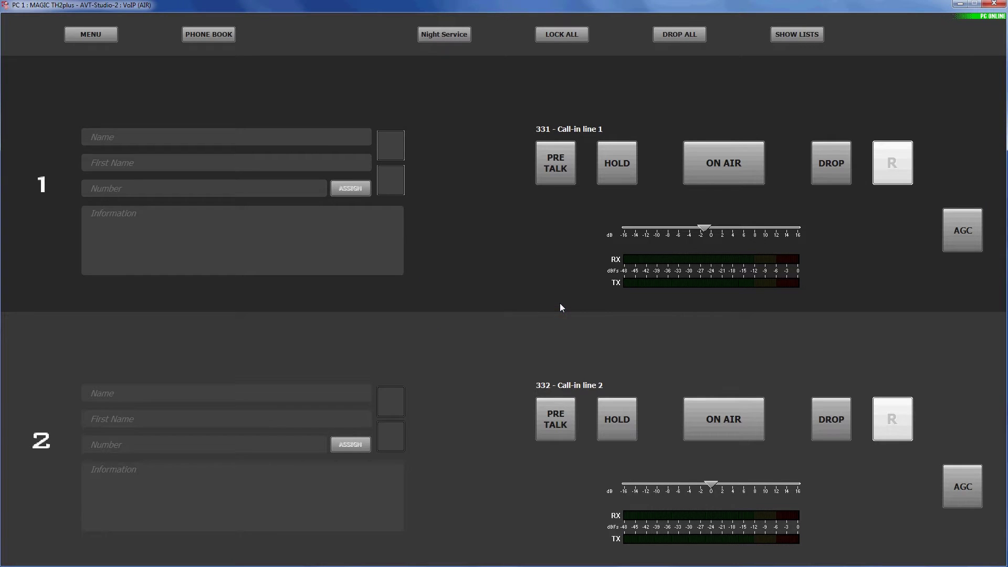
left_click(809, 36)
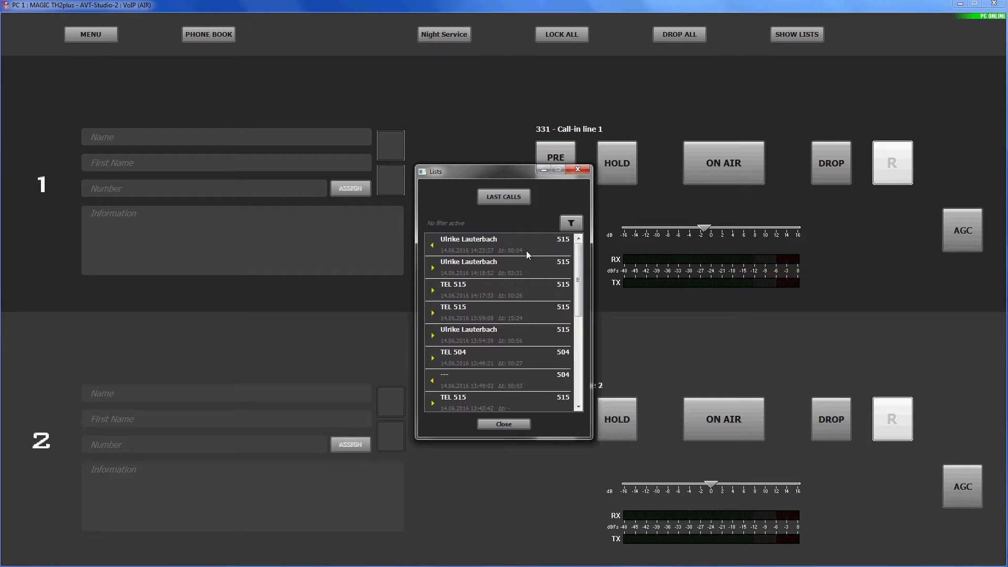
left_click(571, 224)
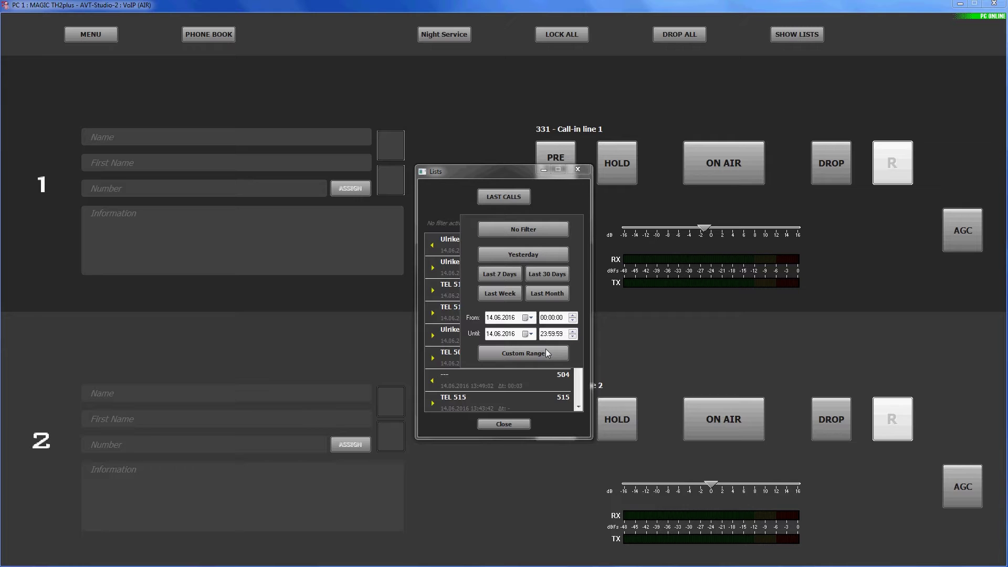
left_click(531, 229)
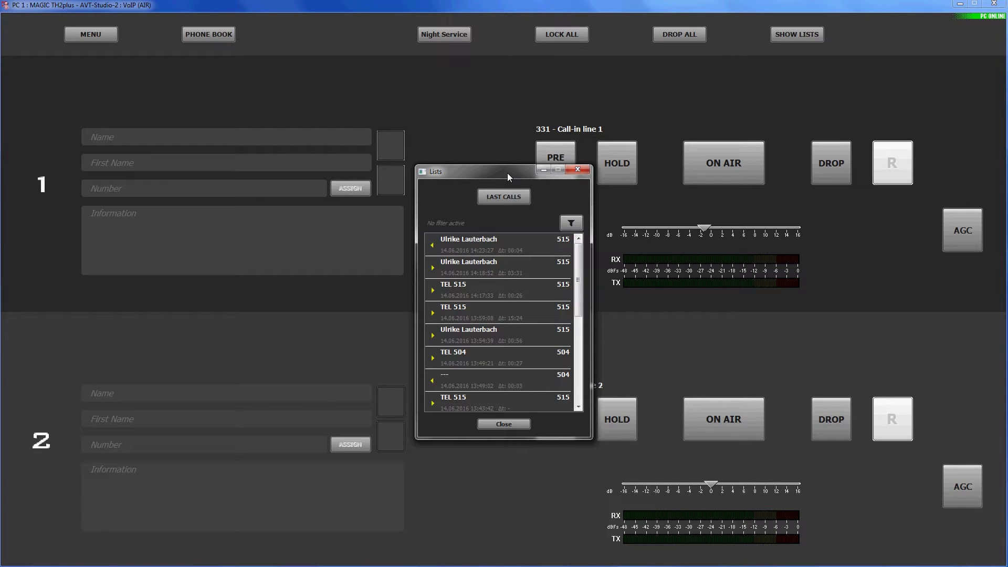
Shift the Lists window to the top-right corner, then dismiss it with Escape
left_click_drag(502, 173, 910, 11)
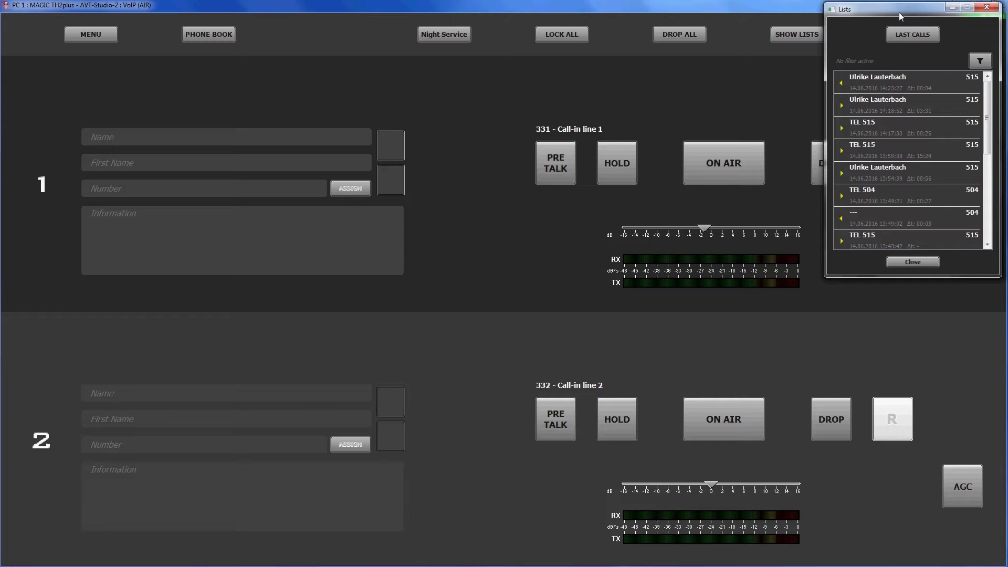
key("Escape")
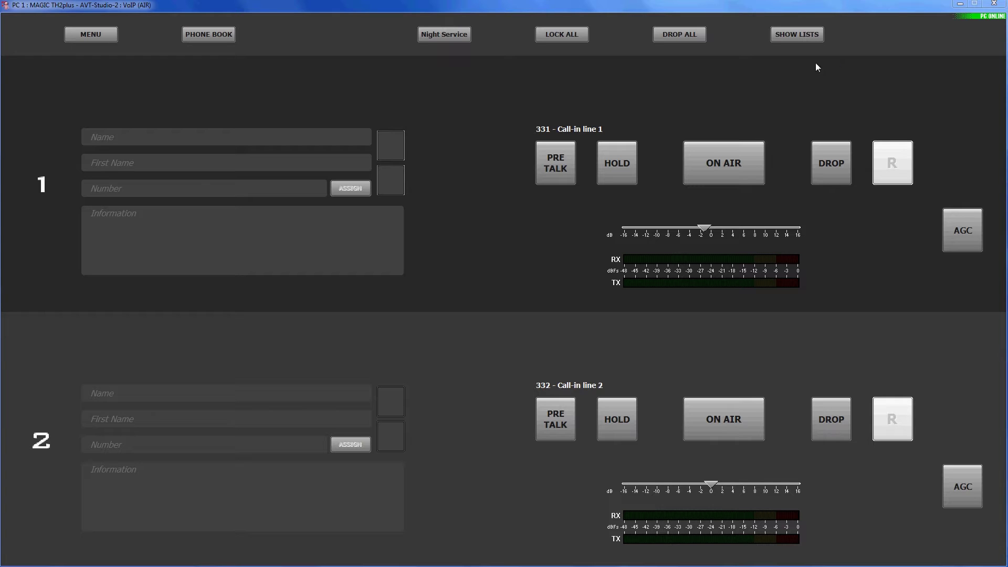
left_click(452, 38)
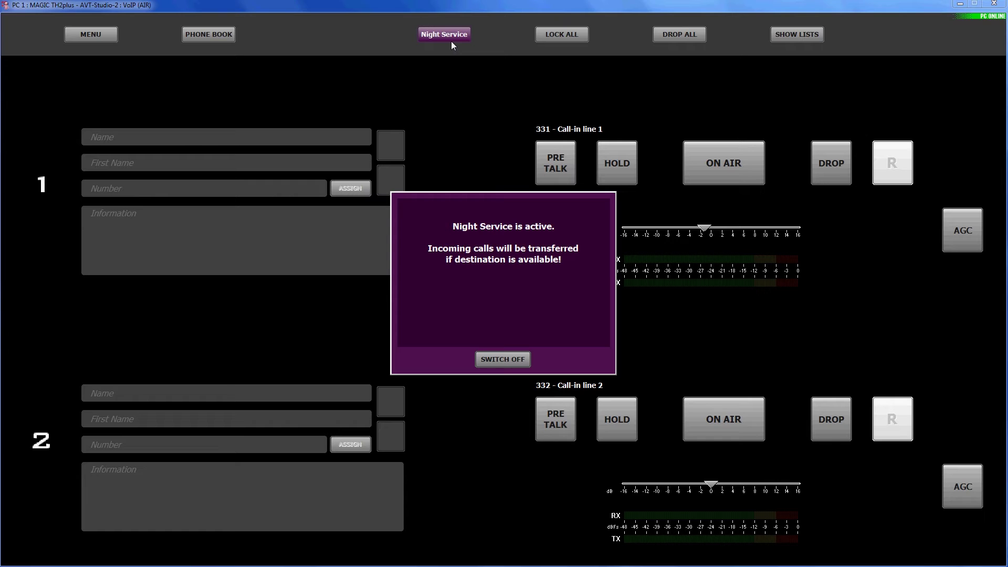
left_click(503, 360)
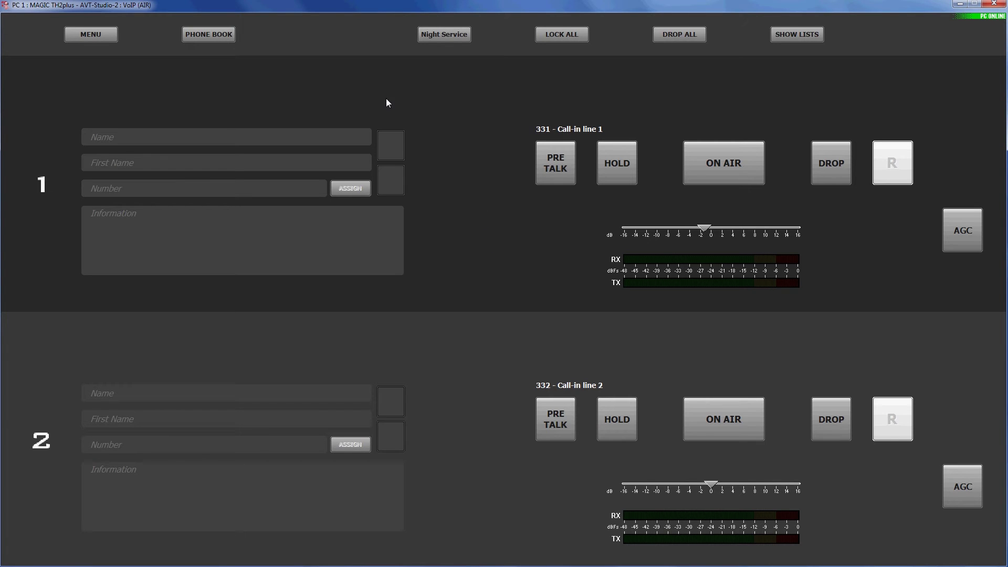
left_click(107, 35)
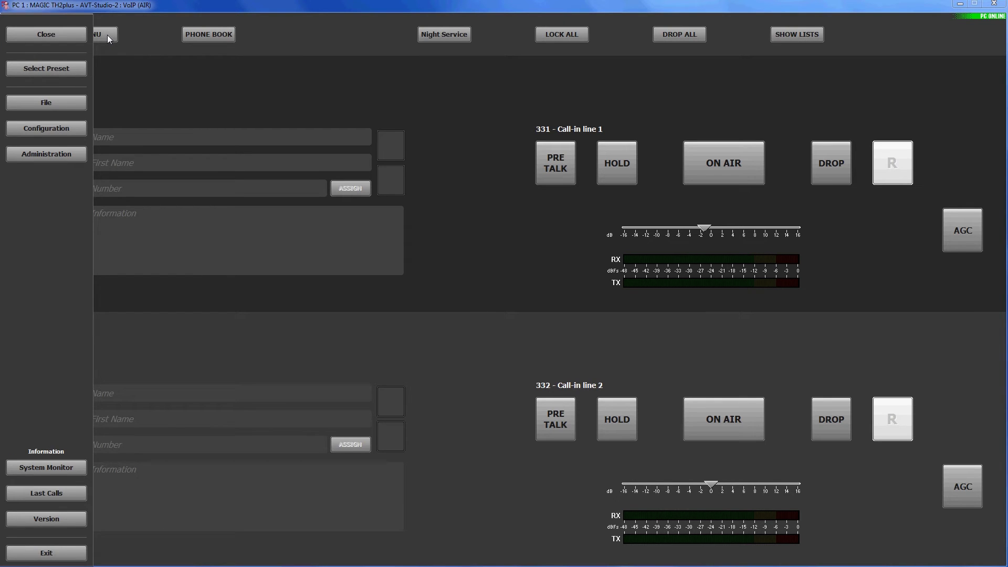
left_click(70, 69)
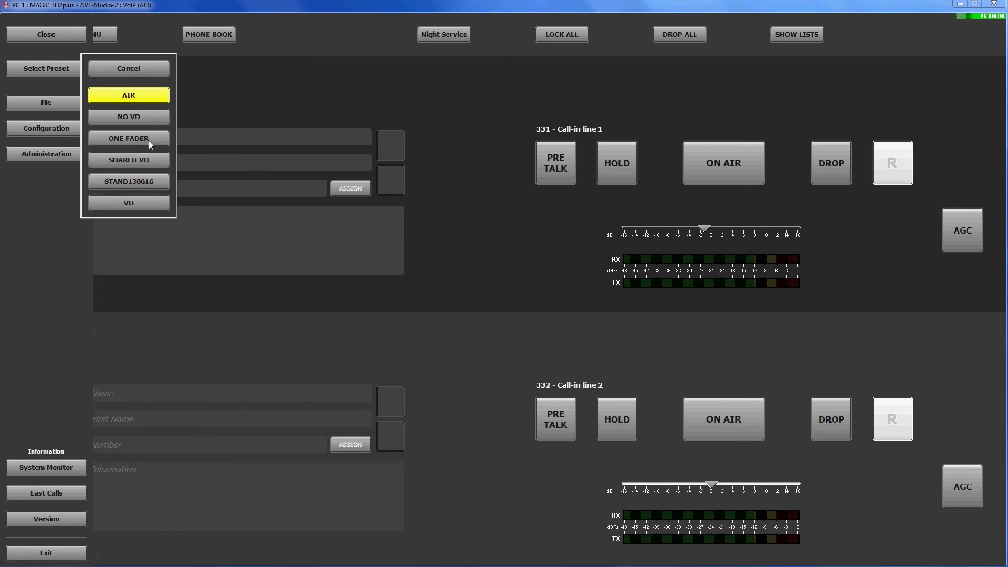
left_click(136, 70)
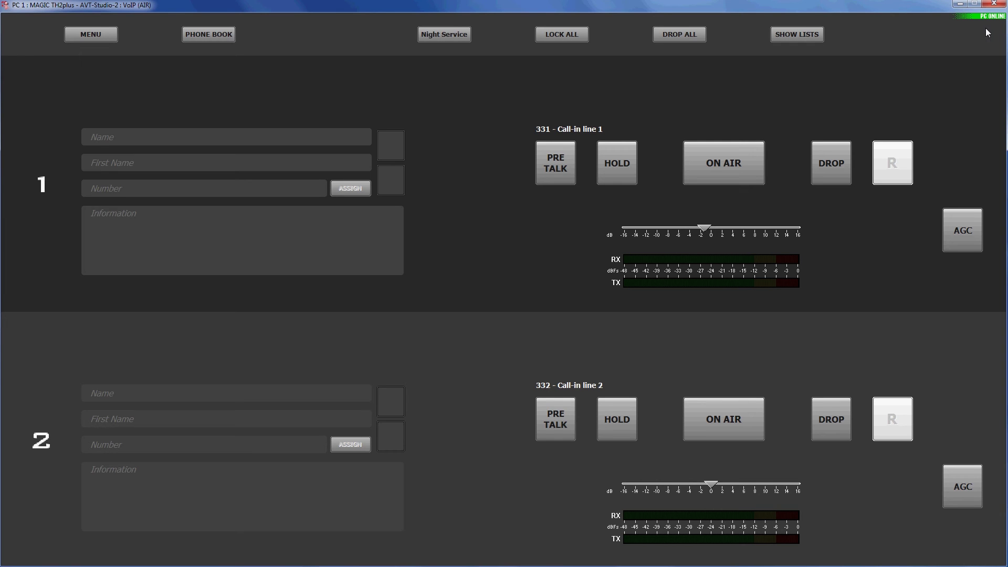
left_click(987, 20)
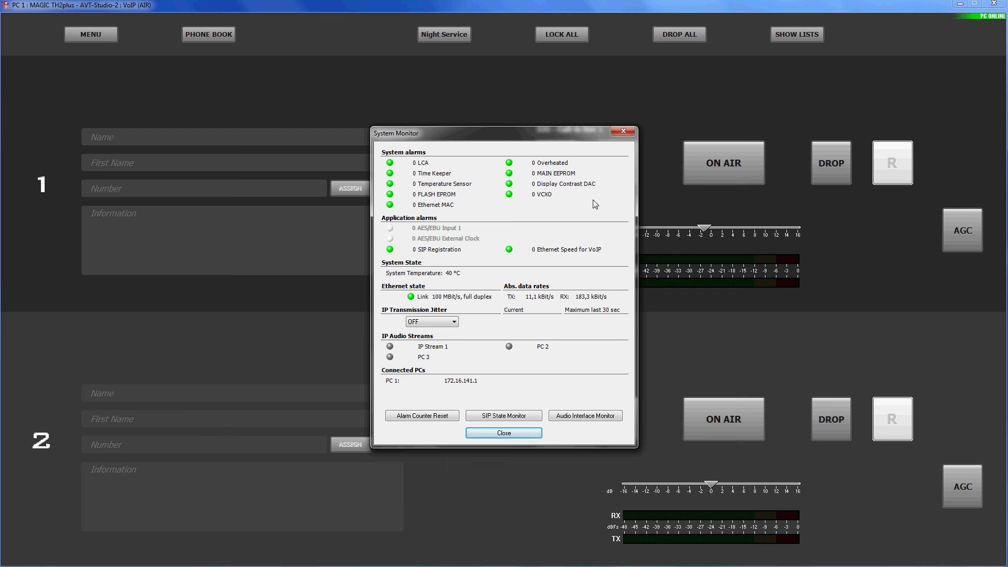
left_click(533, 436)
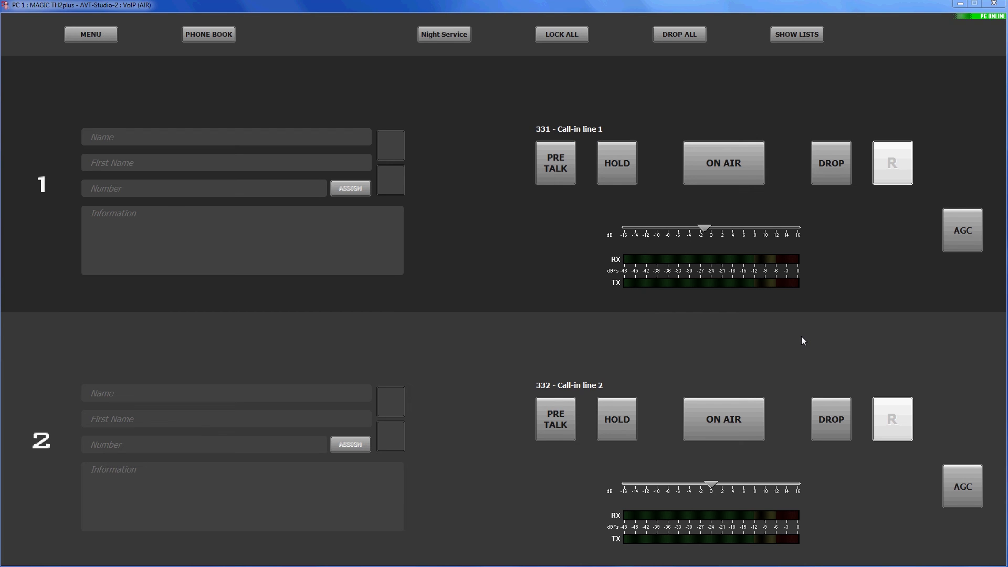